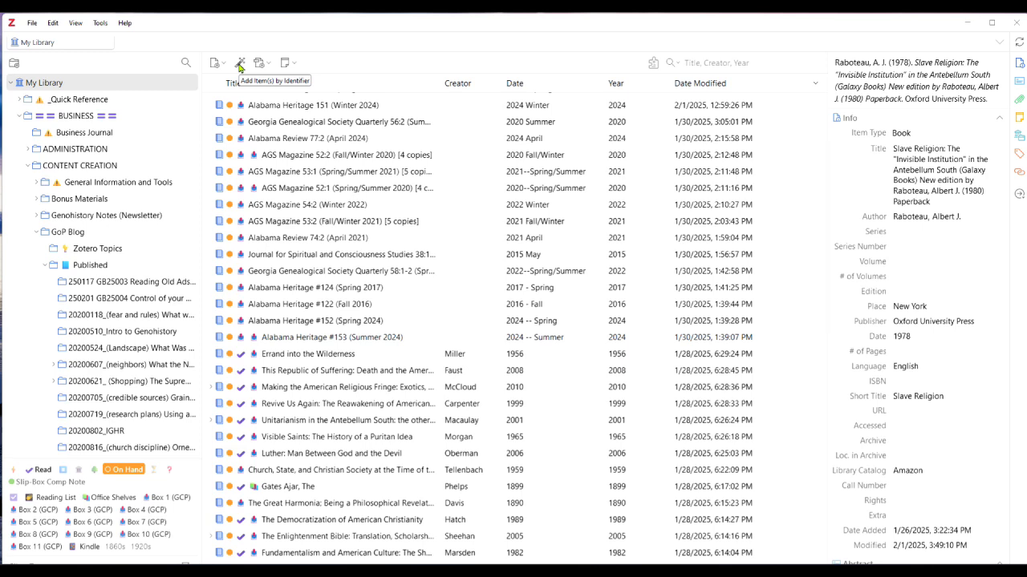
pyautogui.click(239, 64)
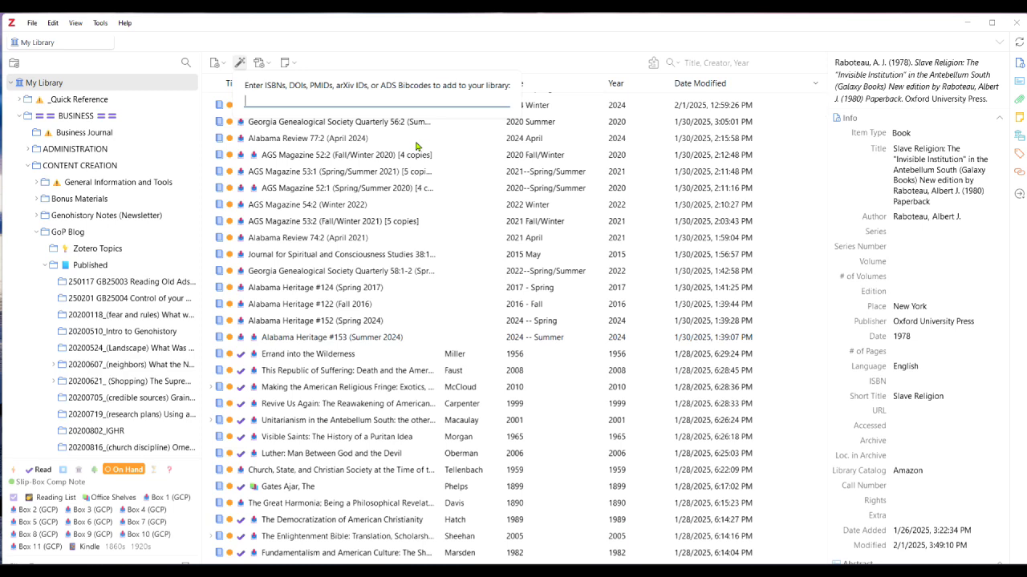
pyautogui.write('0312075316')
pyautogui.press('Return')
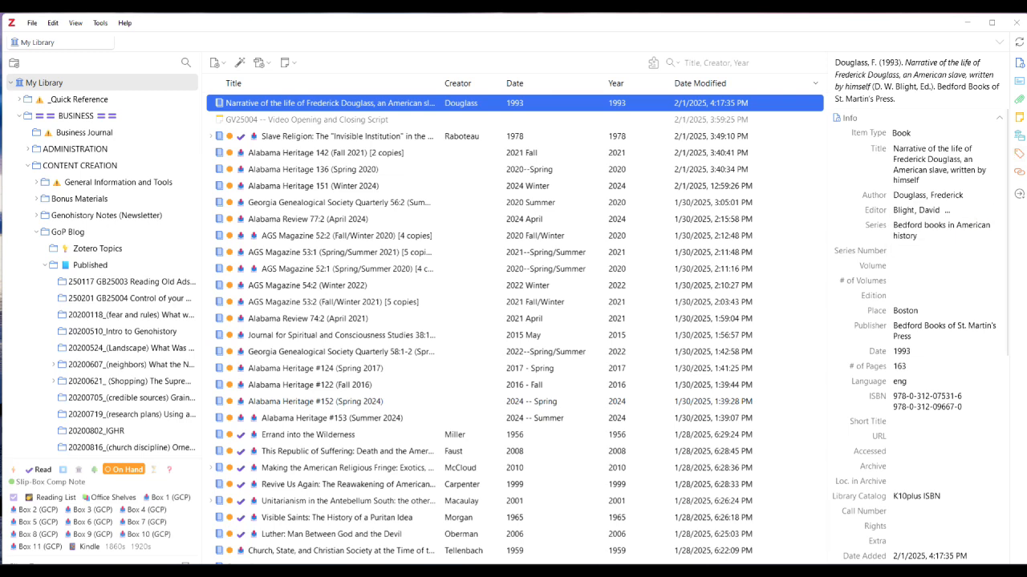
# Tag the newly added Frederick Douglass narrative with Box 11 (GCP), Read and On Hand.
pyautogui.click(1017, 156)
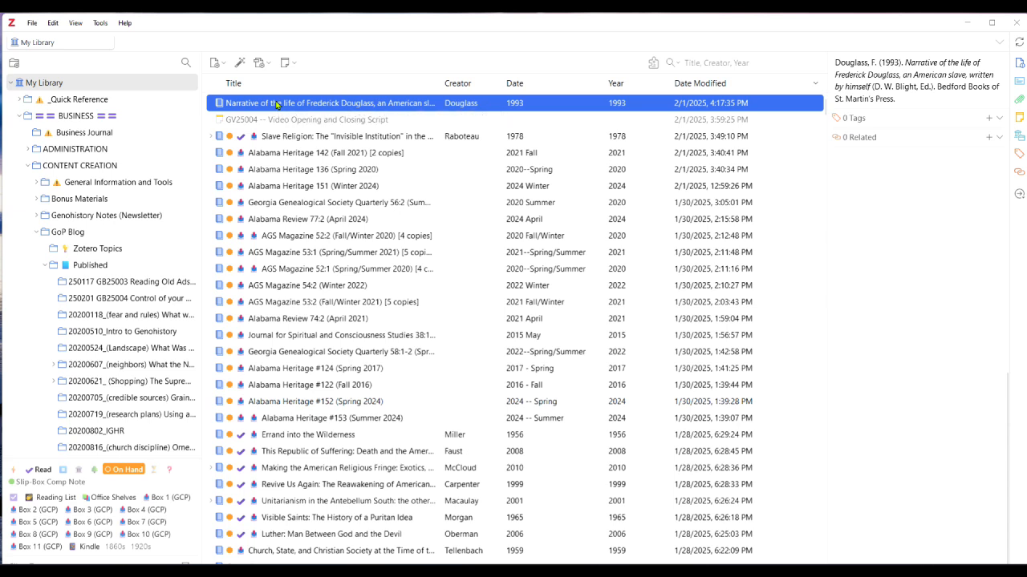
pyautogui.moveTo(277, 104); pyautogui.dragTo(31, 545)
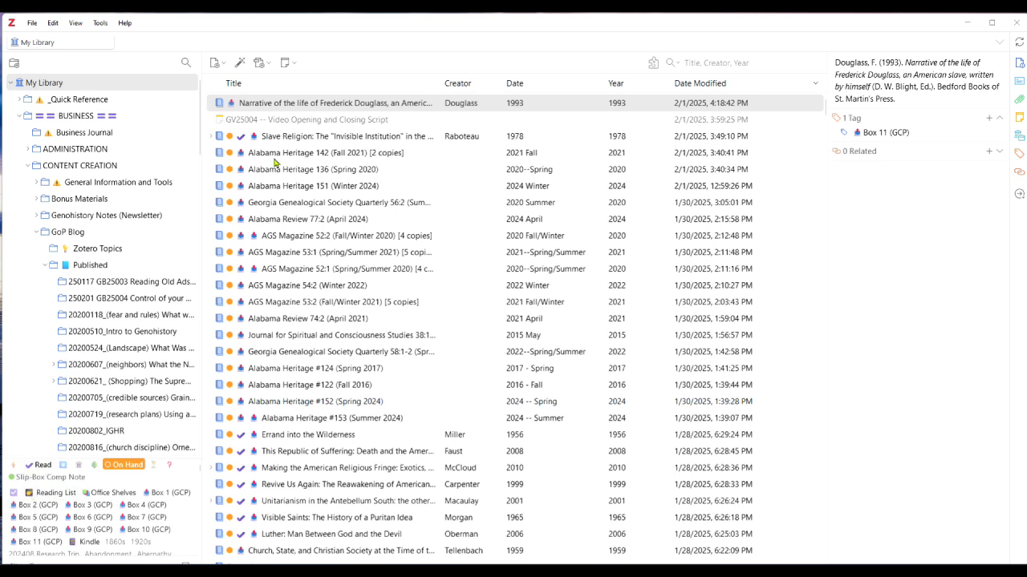
pyautogui.click(276, 104)
pyautogui.moveTo(277, 104); pyautogui.dragTo(42, 471)
pyautogui.moveTo(268, 106); pyautogui.dragTo(126, 475)
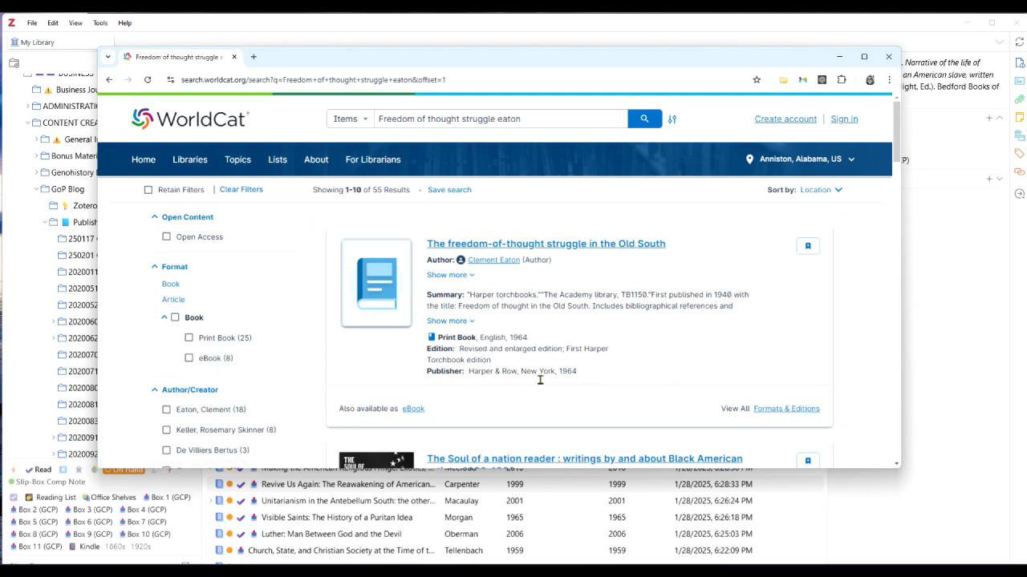
# In the browser, open WorldCat's record for The freedom-of-thought struggle in the Old South and save it to My Library.
pyautogui.click(786, 411)
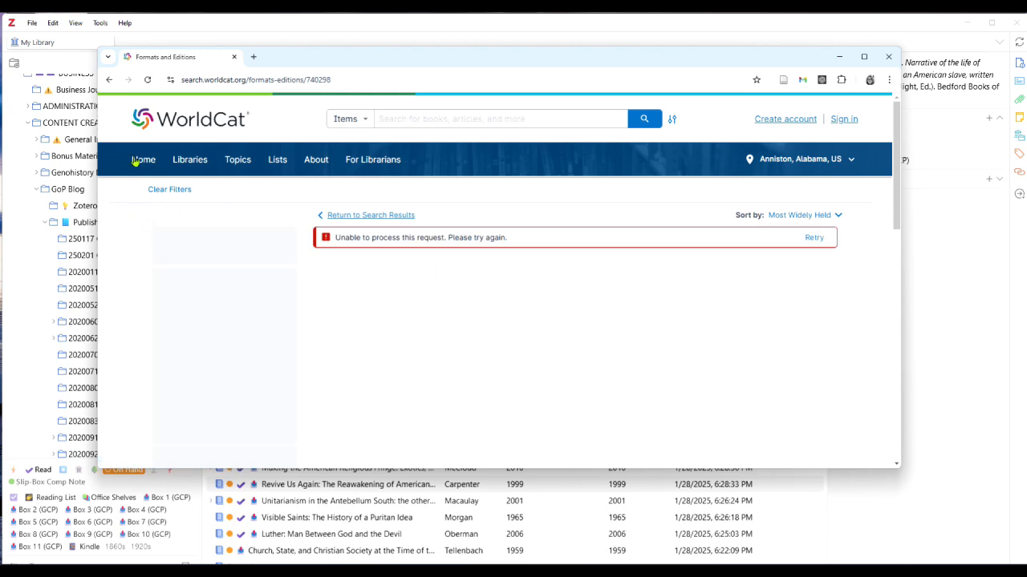
pyautogui.click(347, 217)
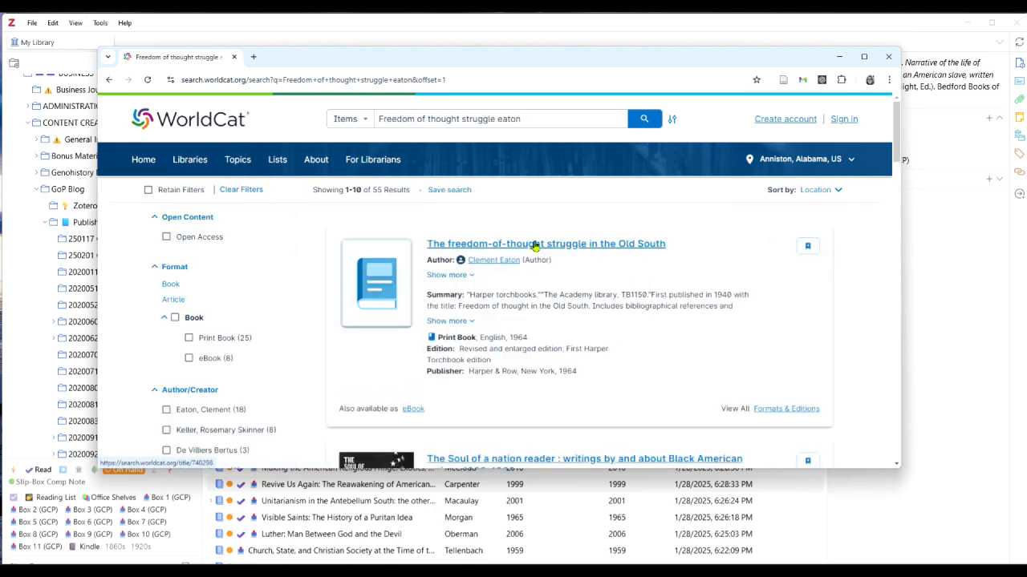
pyautogui.click(535, 244)
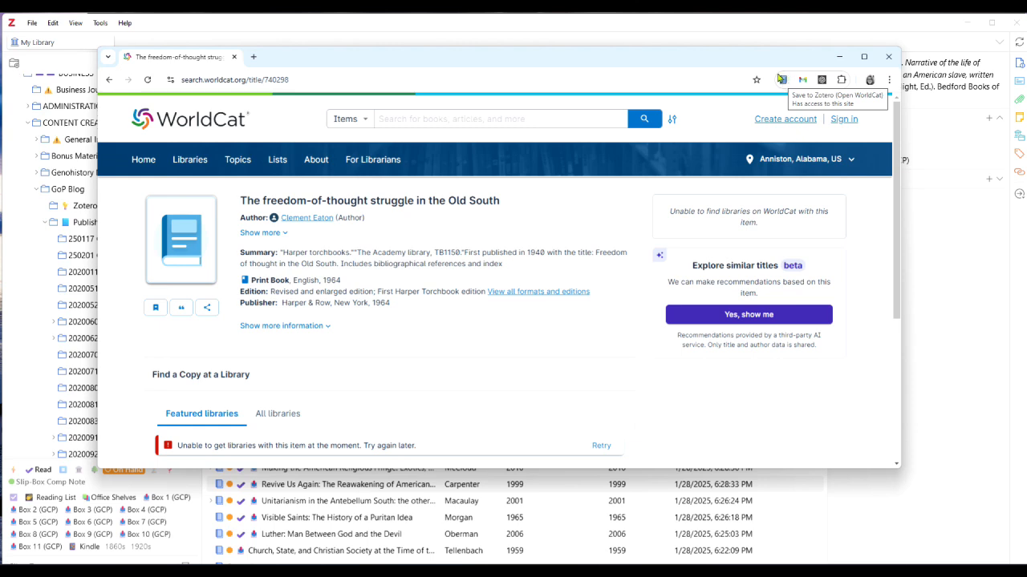
pyautogui.click(783, 81)
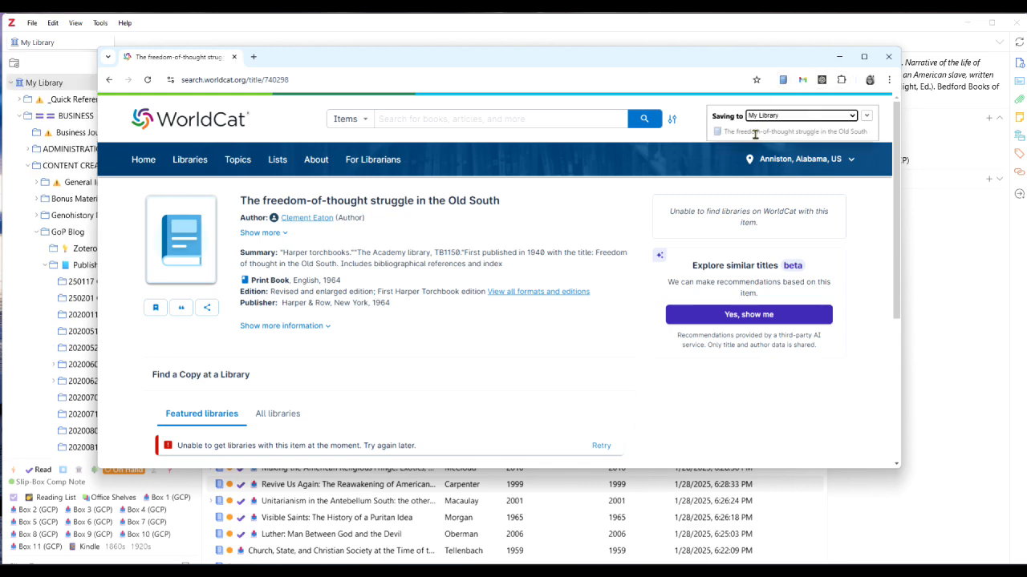
# Return to Zotero and convert the newly saved book's title to title case.
pyautogui.click(760, 29)
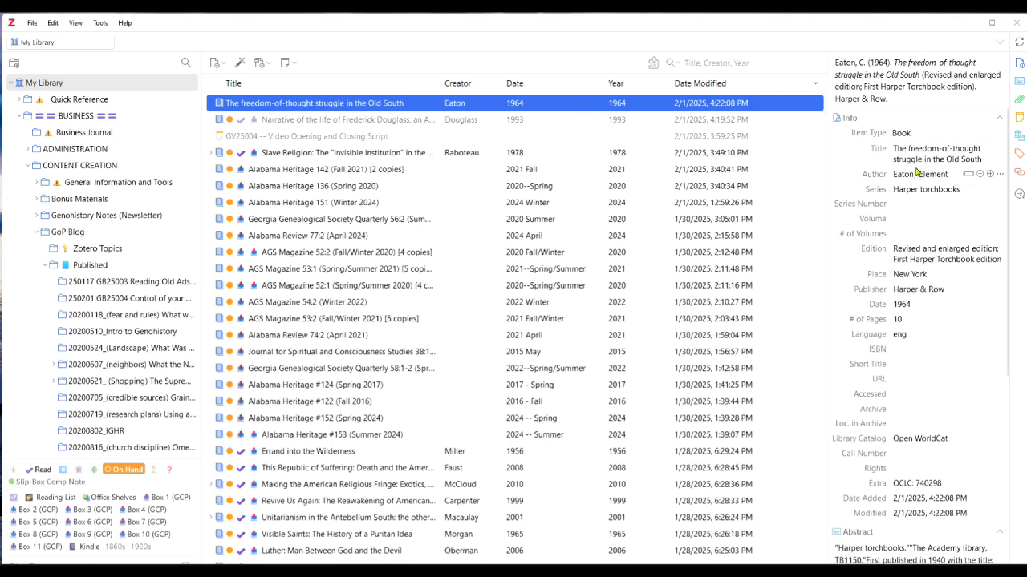
pyautogui.click(1002, 159)
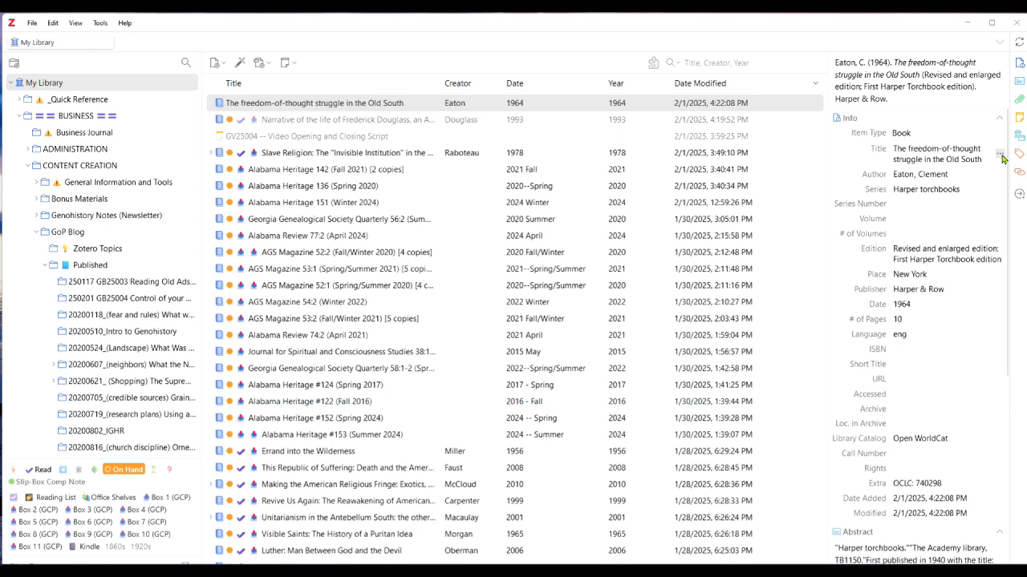
pyautogui.click(992, 208)
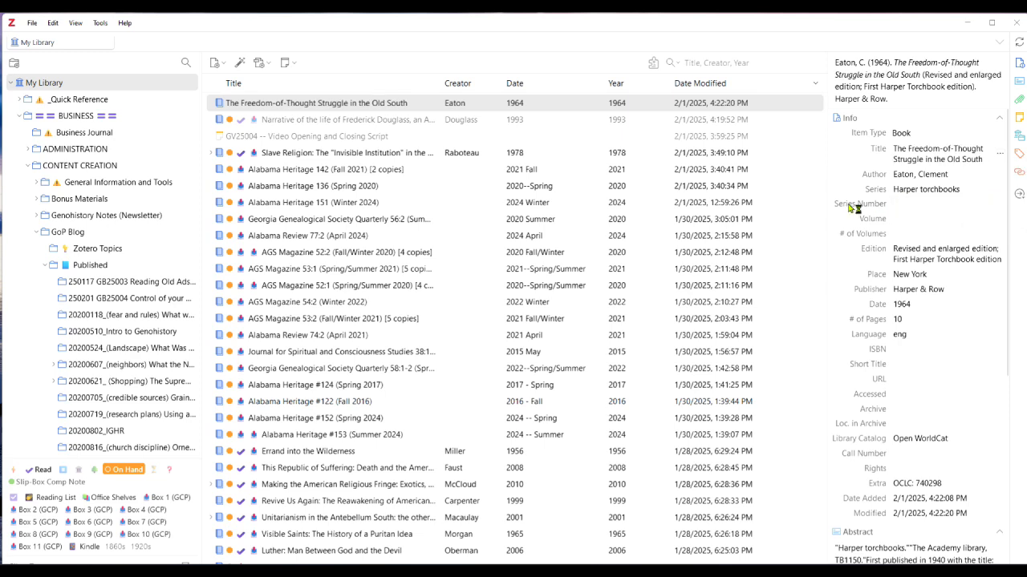
pyautogui.click(939, 206)
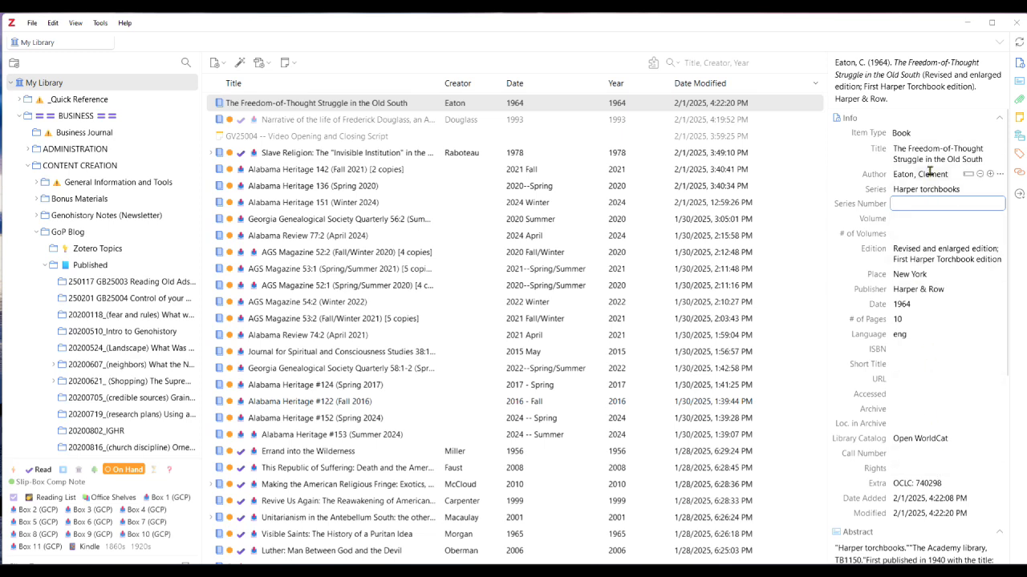
# Tag The Freedom-of-Thought Struggle in the Old South with a GCP box, On Hand and Read.
pyautogui.moveTo(301, 104); pyautogui.dragTo(36, 491)
pyautogui.moveTo(297, 107); pyautogui.dragTo(122, 471)
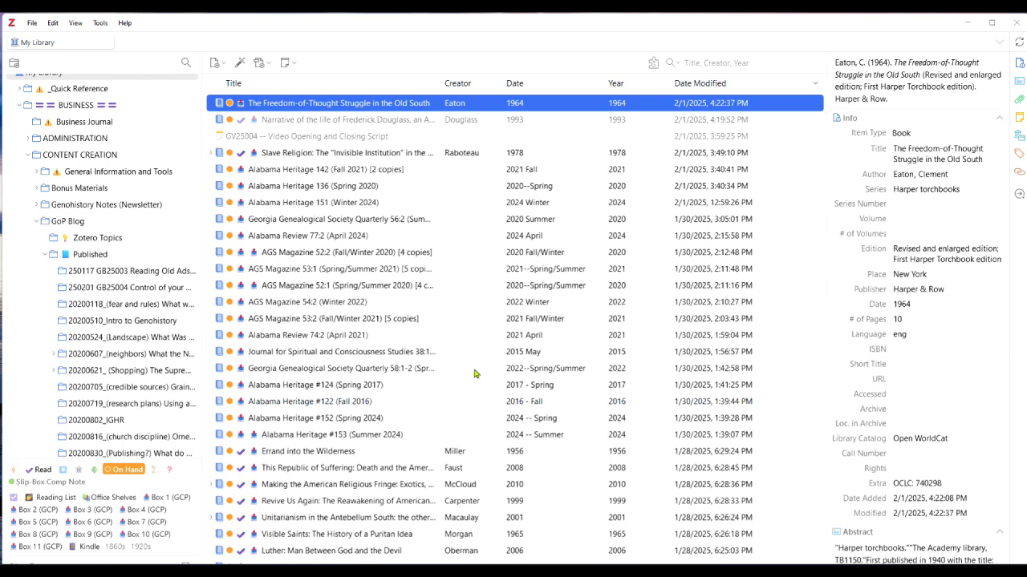
pyautogui.moveTo(325, 107)
pyautogui.mouseDown()
pyautogui.moveTo(231, 219)
pyautogui.moveTo(104, 491)
pyautogui.moveTo(32, 474)
pyautogui.mouseUp()
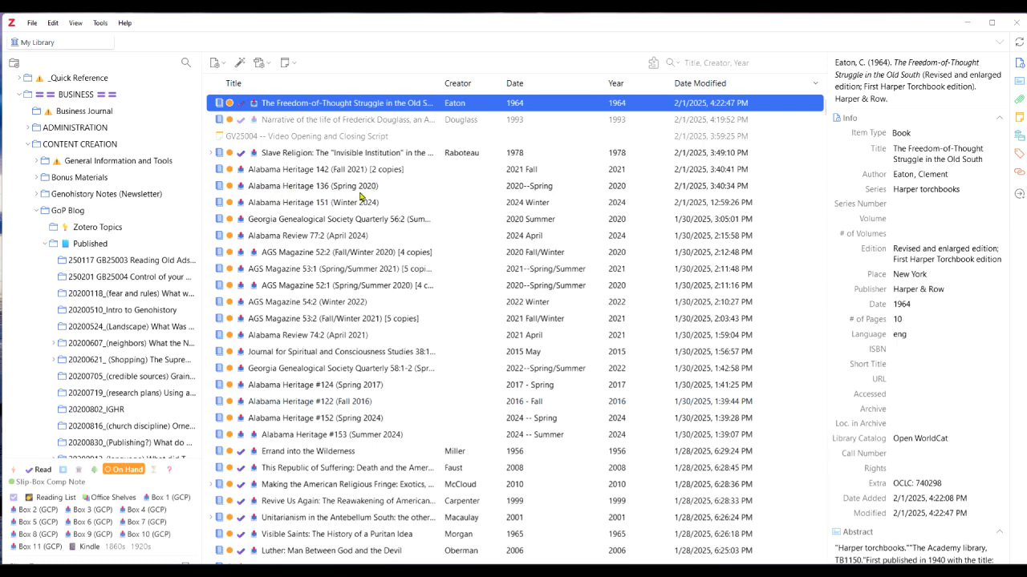
# Duplicate the Alabama Heritage 151 (Winter 2024) item.
pyautogui.click(310, 203)
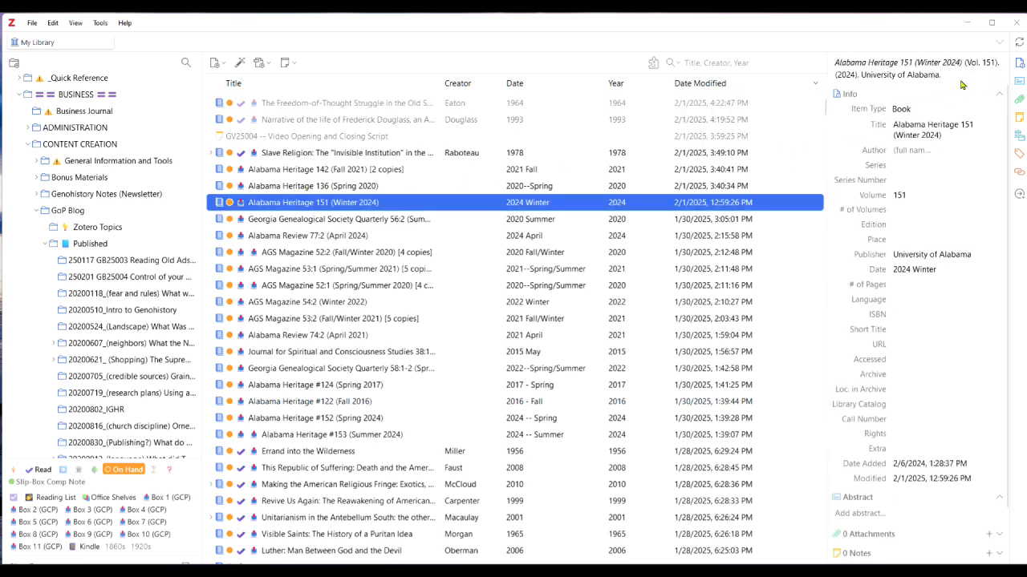
pyautogui.rightClick(361, 205)
pyautogui.click(409, 284)
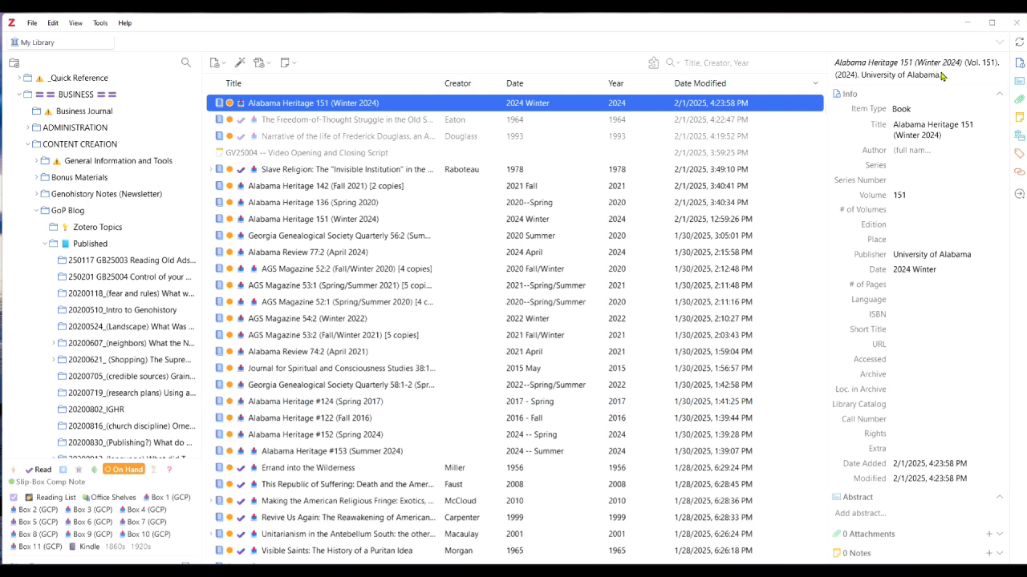
# Change the duplicate's title to Alabama Heritage 154 (Fall2024) and its date to 2024 Fall.
pyautogui.click(972, 127)
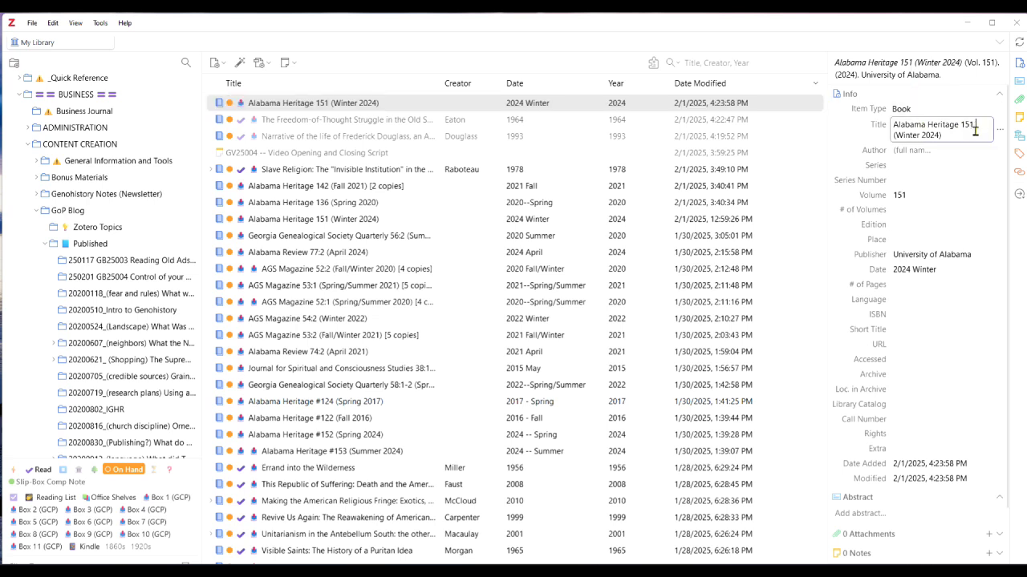
pyautogui.press('BackSpace')
pyautogui.write('4')
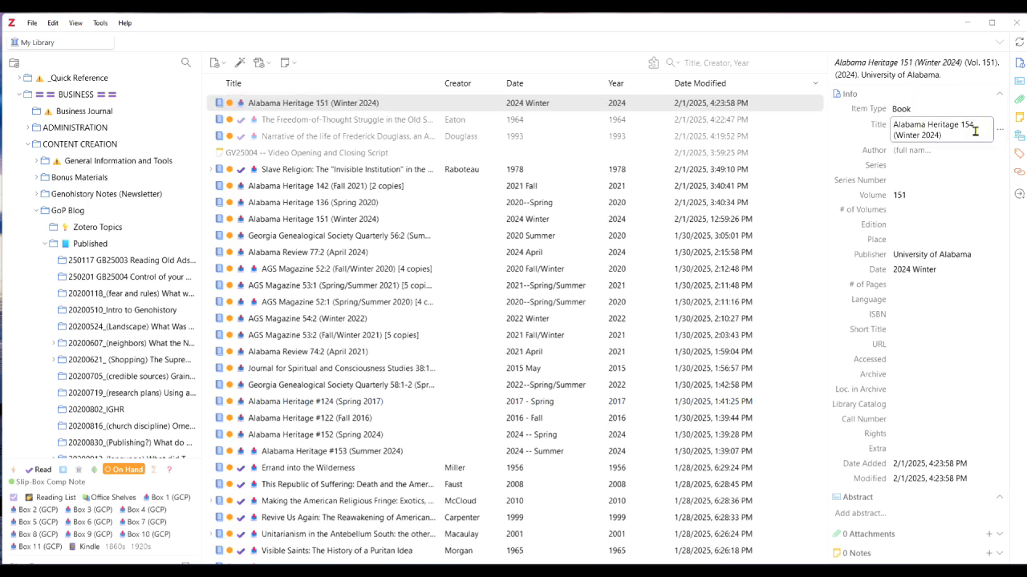
pyautogui.doubleClick(906, 135)
pyautogui.write('Fall')
pyautogui.click(926, 269)
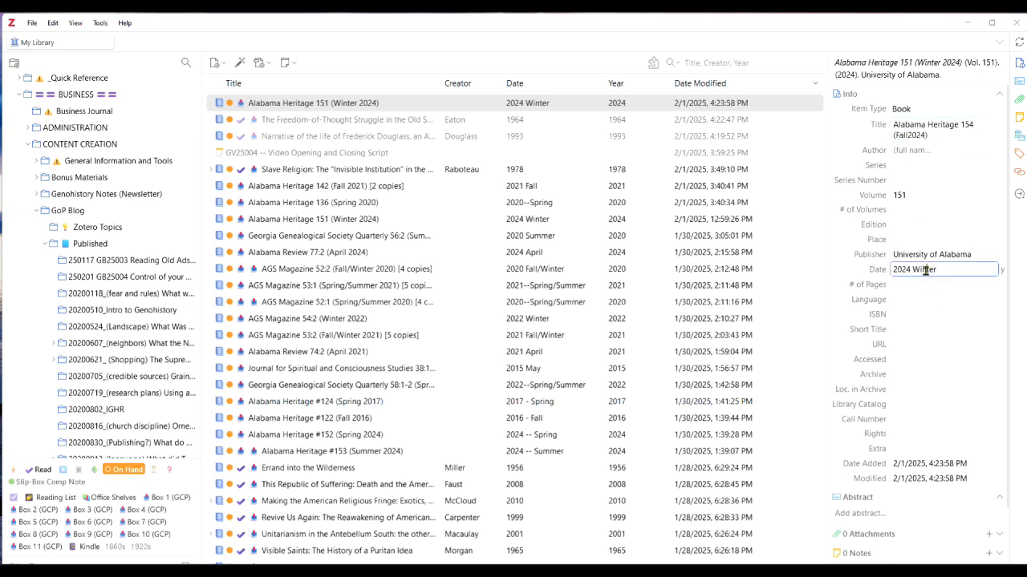
pyautogui.doubleClick(925, 269)
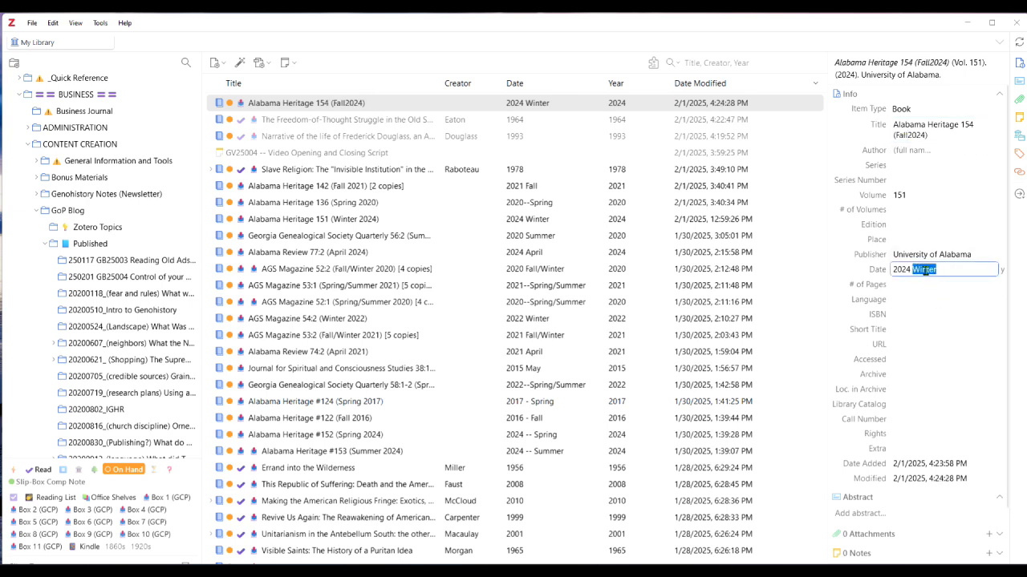
pyautogui.write('Fall')
# Change the box tag of the Alabama Heritage 154 item to Box 11 (GCP).
pyautogui.click(1018, 153)
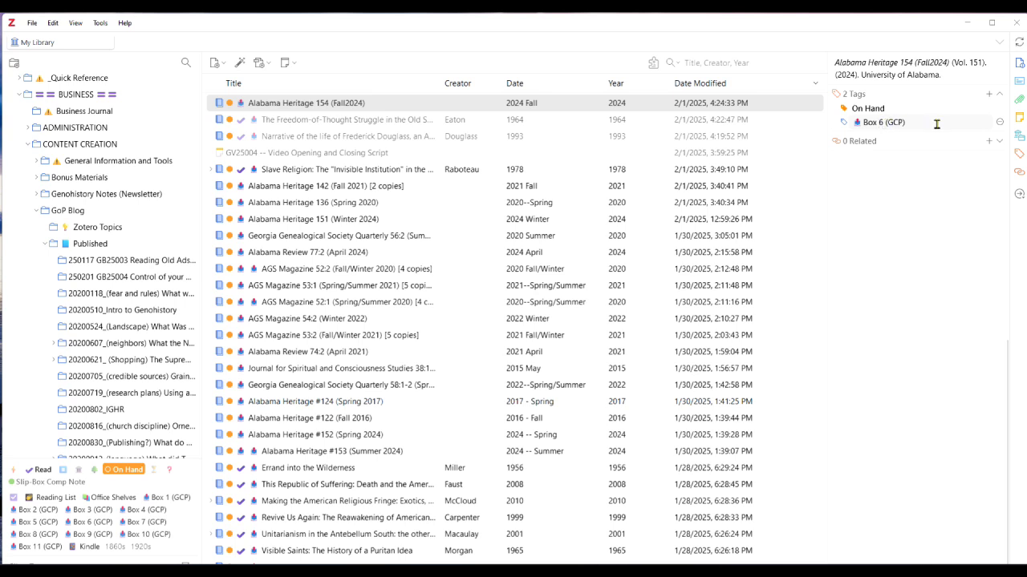
pyautogui.click(881, 122)
pyautogui.press('BackSpace')
pyautogui.write('11')
pyautogui.press('Return')
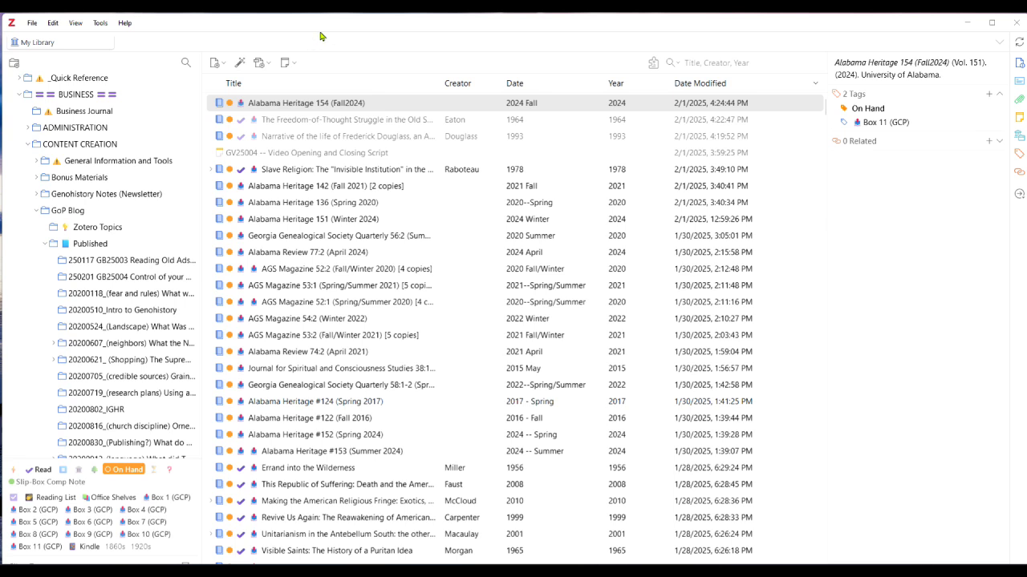
# Create a new library item of type Book.
pyautogui.click(225, 67)
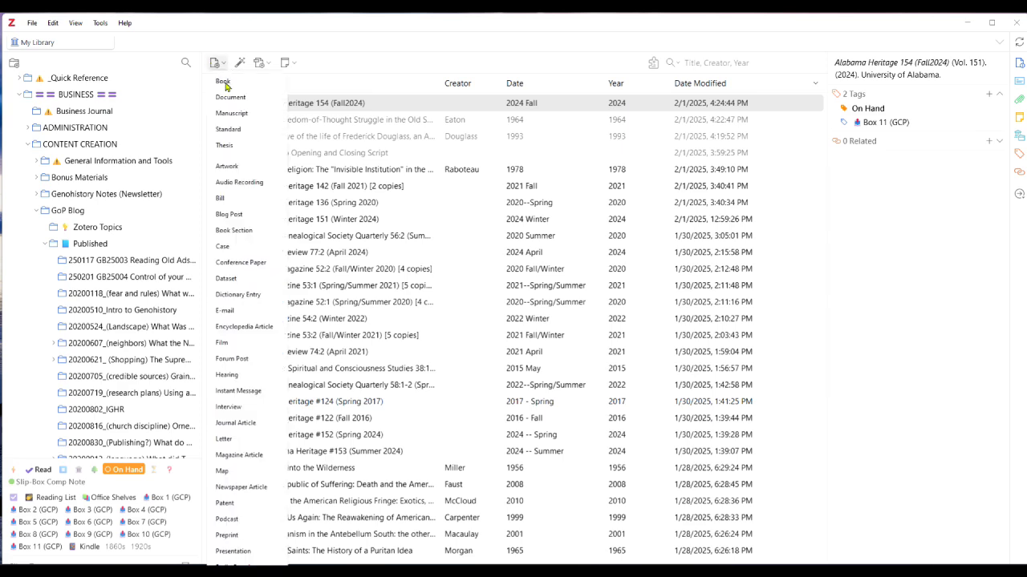
pyautogui.click(223, 81)
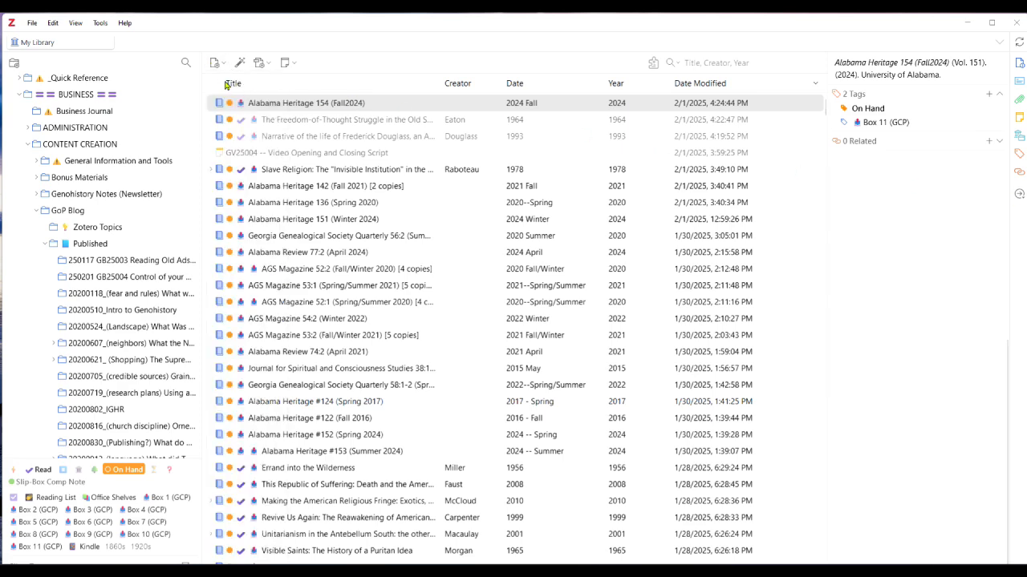